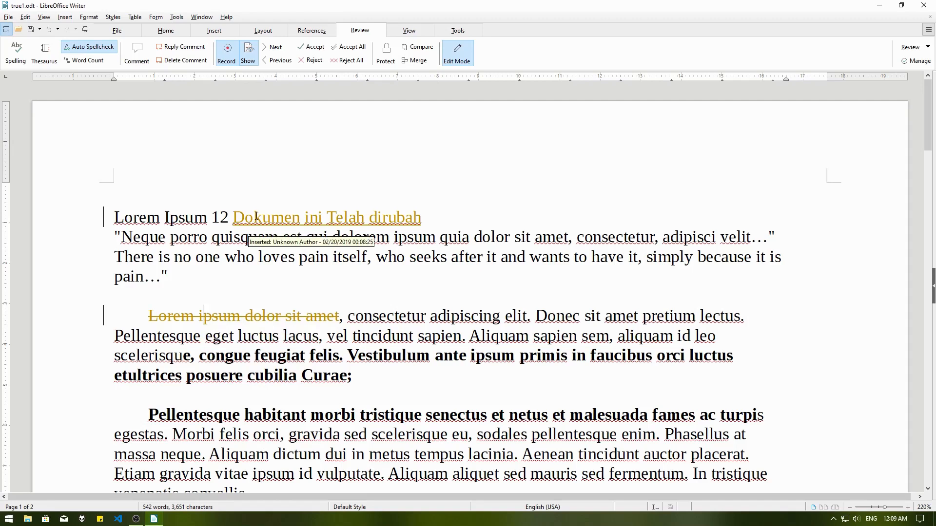
Set the user data first name to "Belajar" and last name to "Bentar" in the program options
click(254, 217)
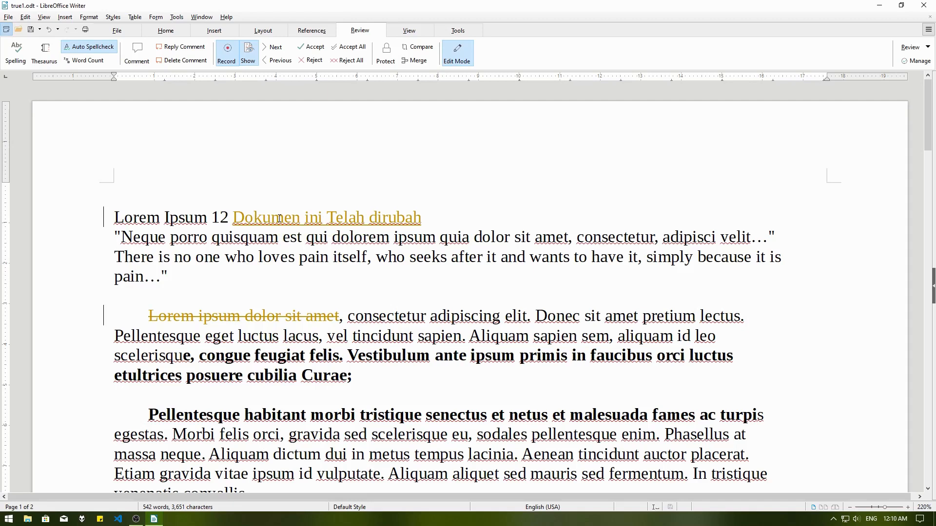
key(Right)
mouse_move(213, 317)
mouse_move(283, 216)
click(171, 19)
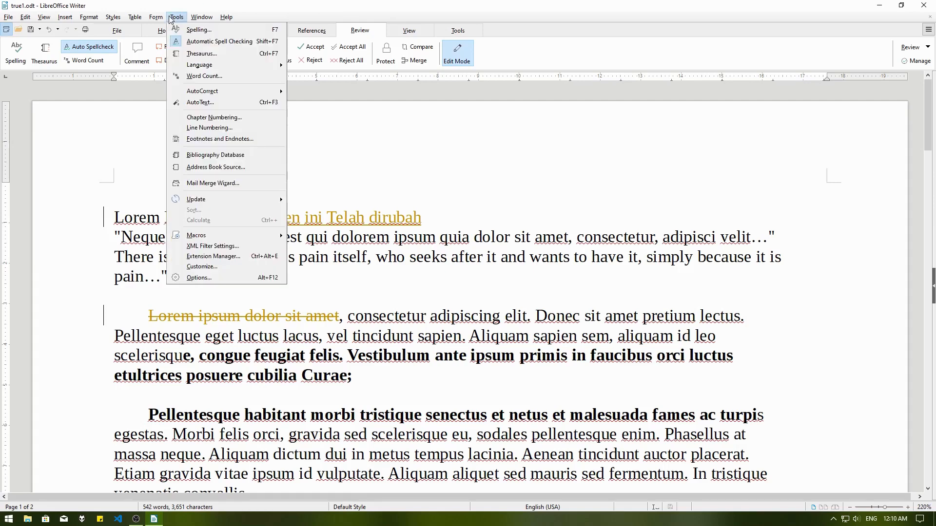
click(198, 277)
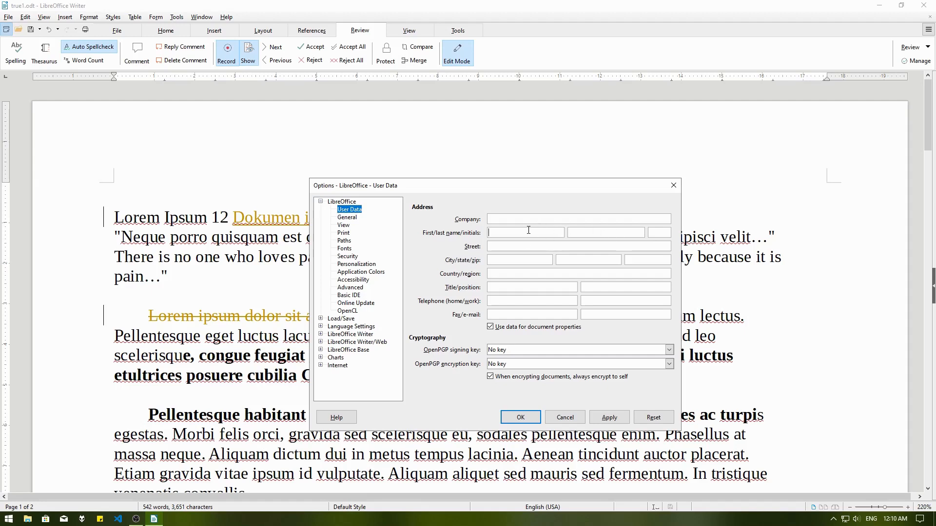
click(595, 232)
click(507, 219)
click(502, 235)
text(Belajar)
text(Bentar)
click(521, 417)
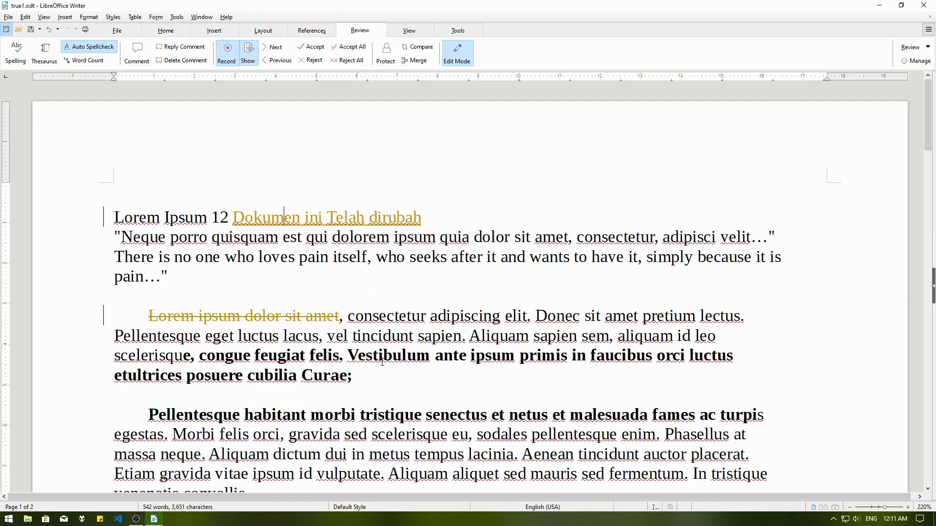
Insert "Dokumen ini Telah Dirubah" before "Fusceu ex vel" and delete "venenatis convallis" at the end of the preceding paragraph
click(361, 374)
scroll(380, 362, down, 3)
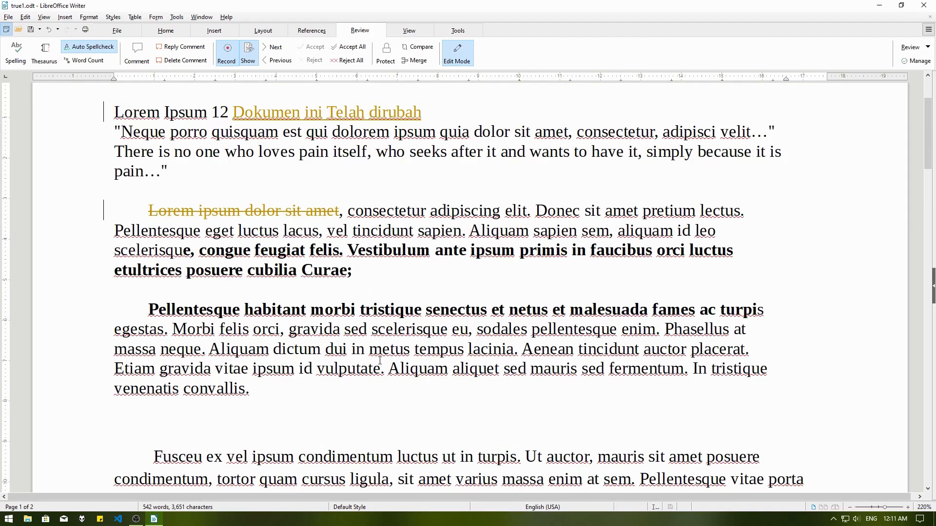
scroll(380, 361, down, 3)
click(147, 349)
text(Dokumen ini Telah Dirubah)
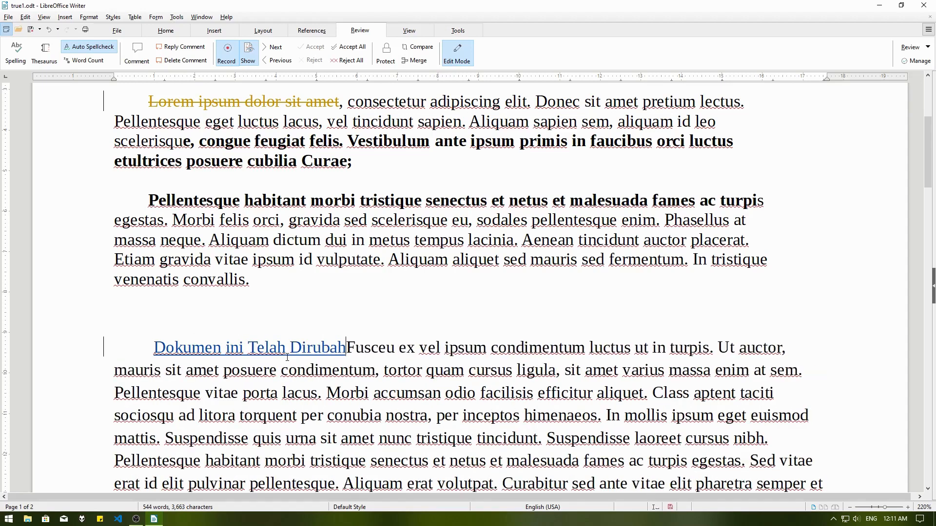
mouse_move(296, 343)
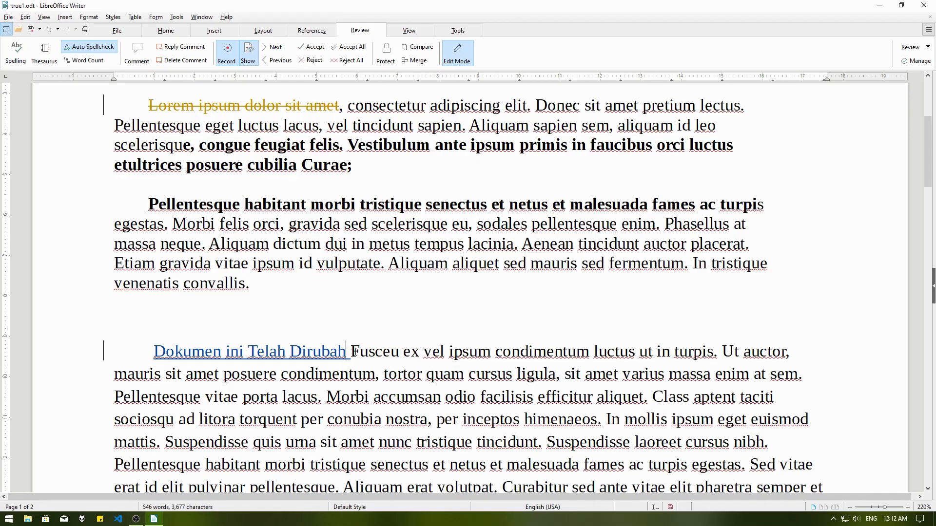
drag(117, 285, 245, 286)
key(Delete)
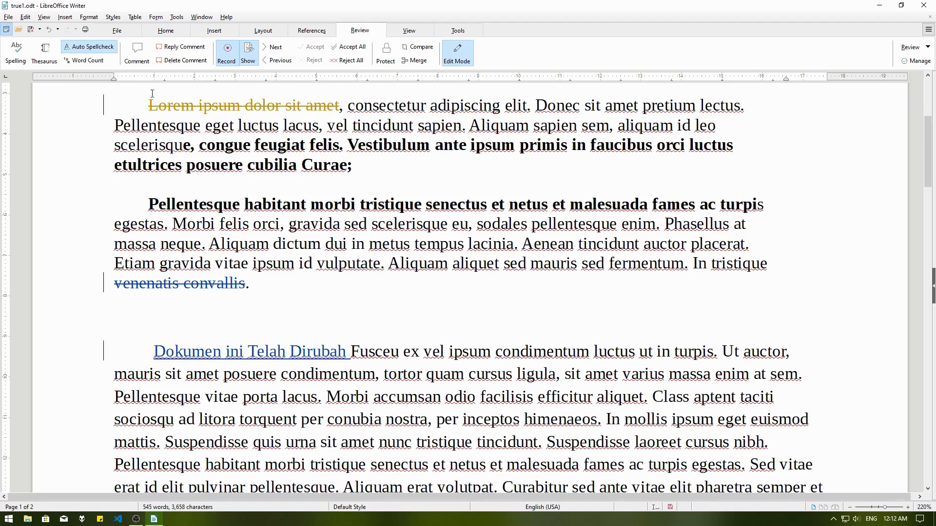
Replace the user data first name with "Libre" and the last name with "Office"
click(176, 17)
click(225, 281)
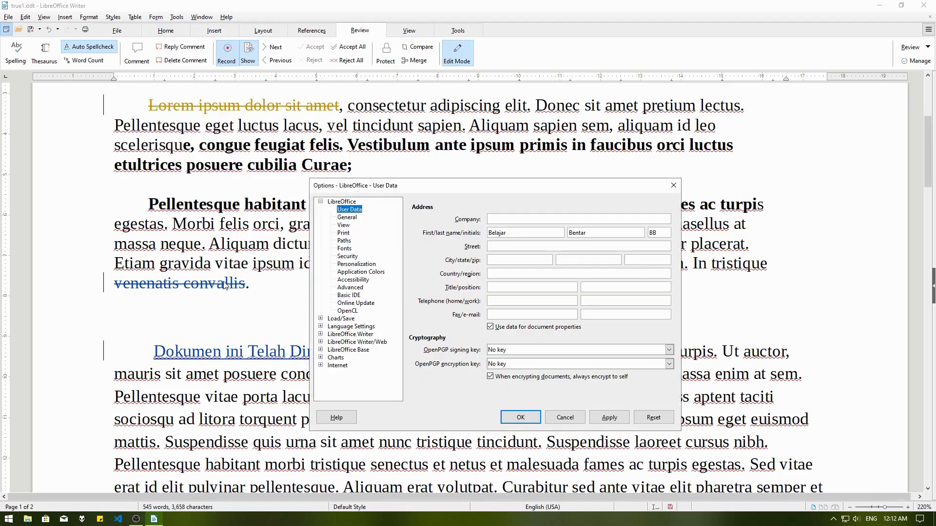
click(527, 232)
double_click(519, 233)
text(Libre)
key(Tab)
text(Office)
click(518, 415)
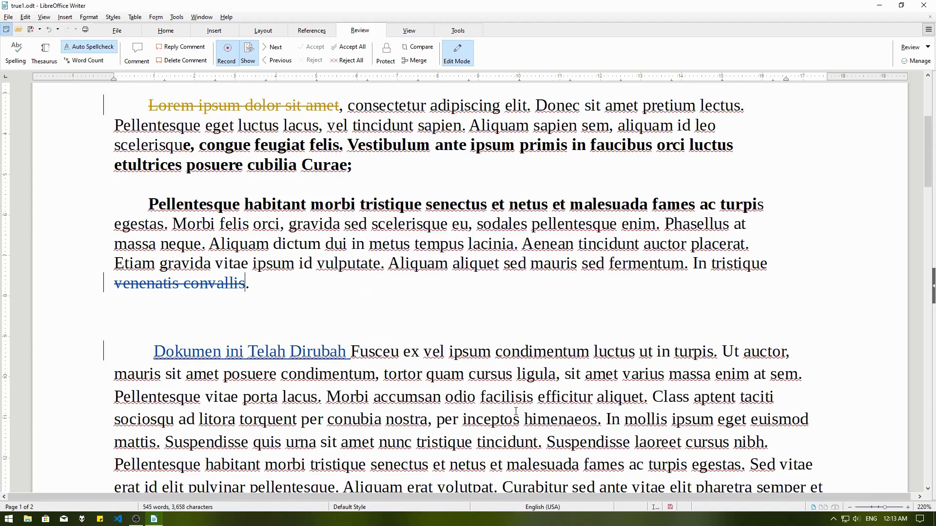
Add "Dokumen ini harus memiliki catatan kaki" at the end of the paragraph that ends with "odio dui in orci."
scroll(447, 264, down, 1)
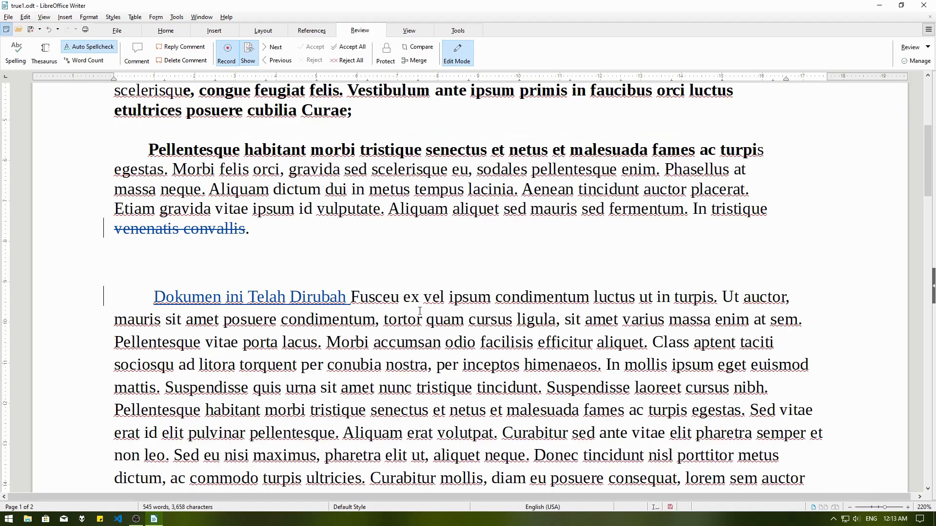
scroll(446, 263, down, 1)
click(379, 443)
text(D)
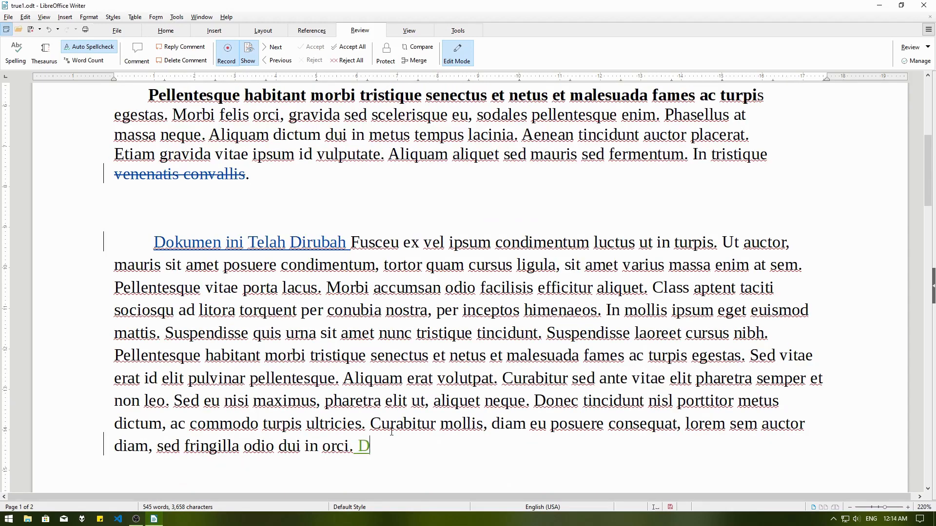
text(okumen ini h)
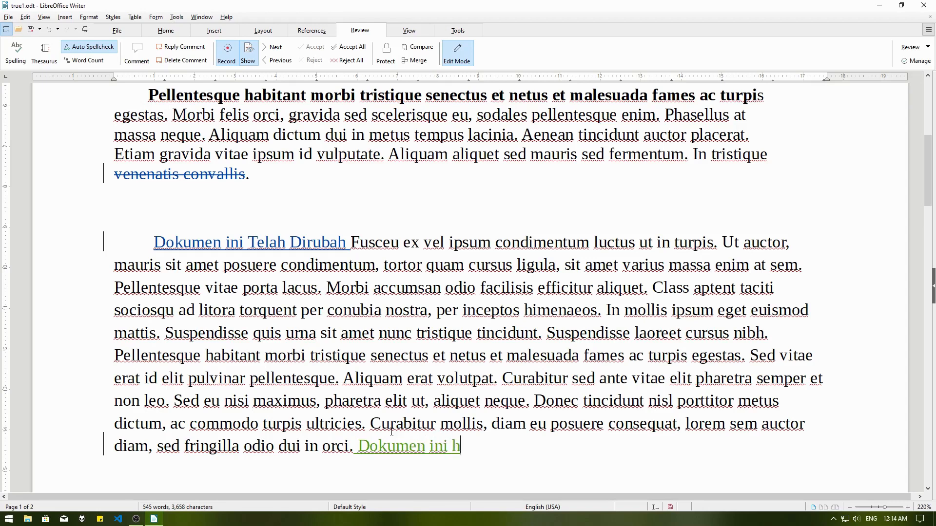
text(arus memiliki)
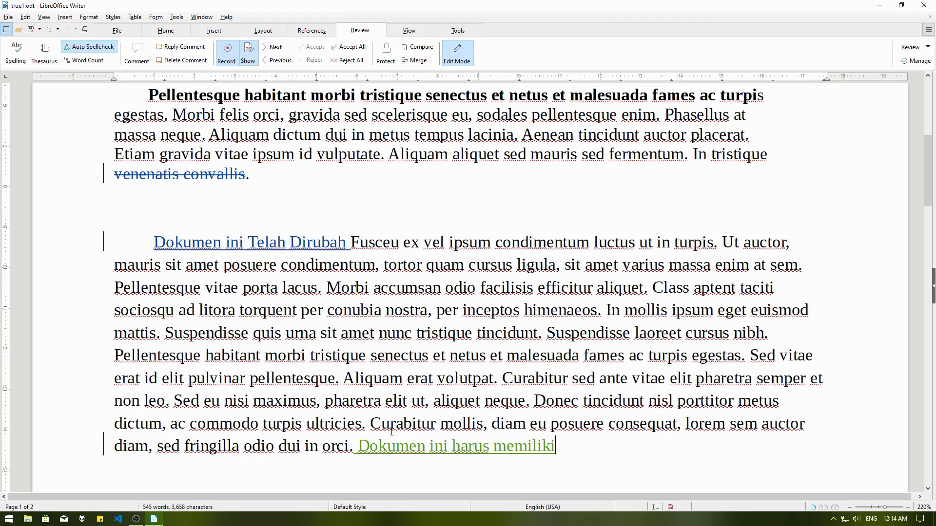
text( catatan kaki)
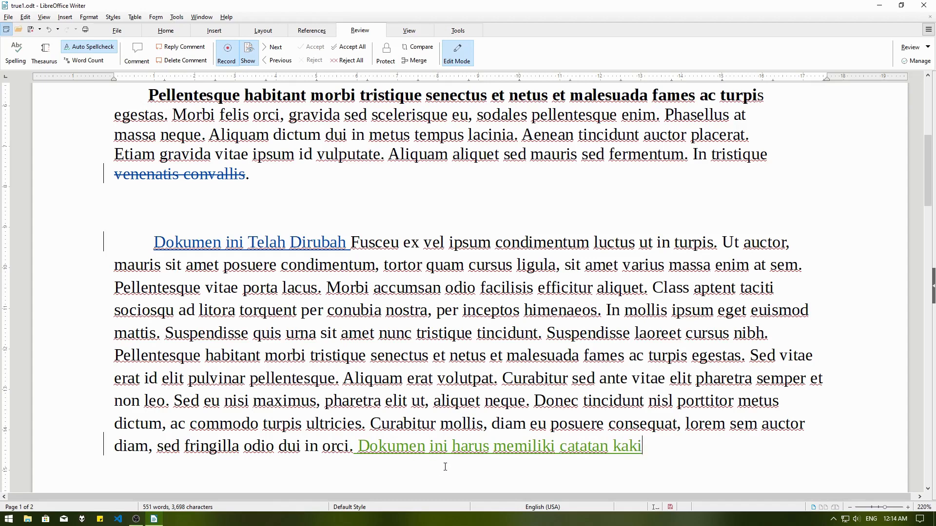
Delete "Telah Dirubah" from the inserted text before "Fusceu ex vel"
click(425, 449)
drag(247, 242, 346, 243)
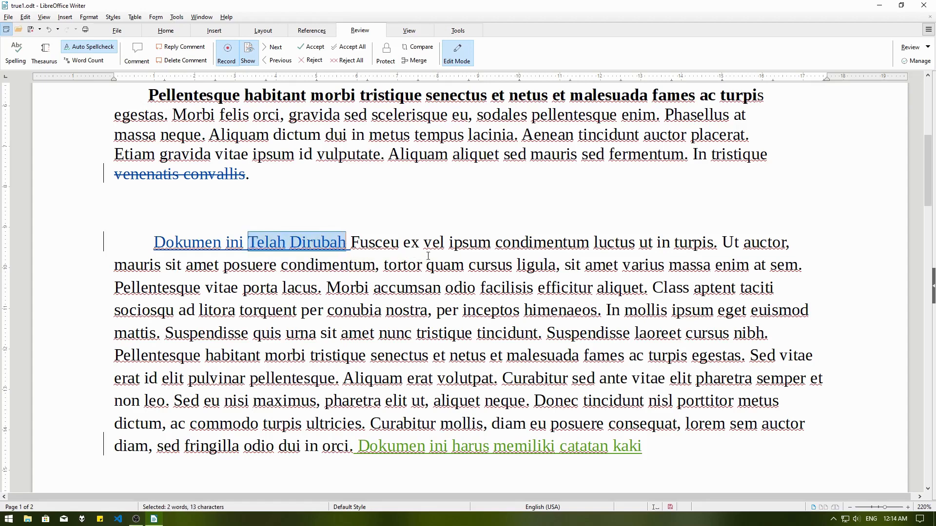
key(Delete)
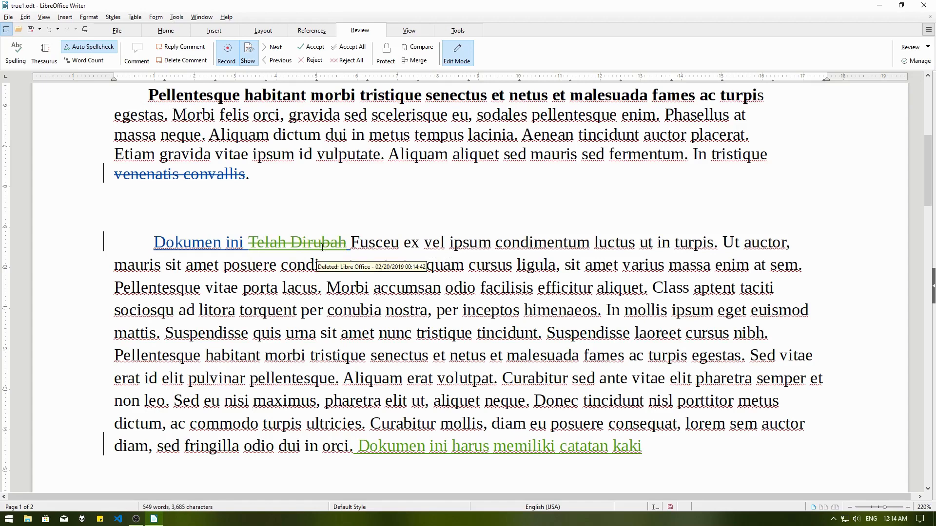
Change the user data first name to "Belajar" and the last name to "Bentar"
click(184, 17)
click(214, 278)
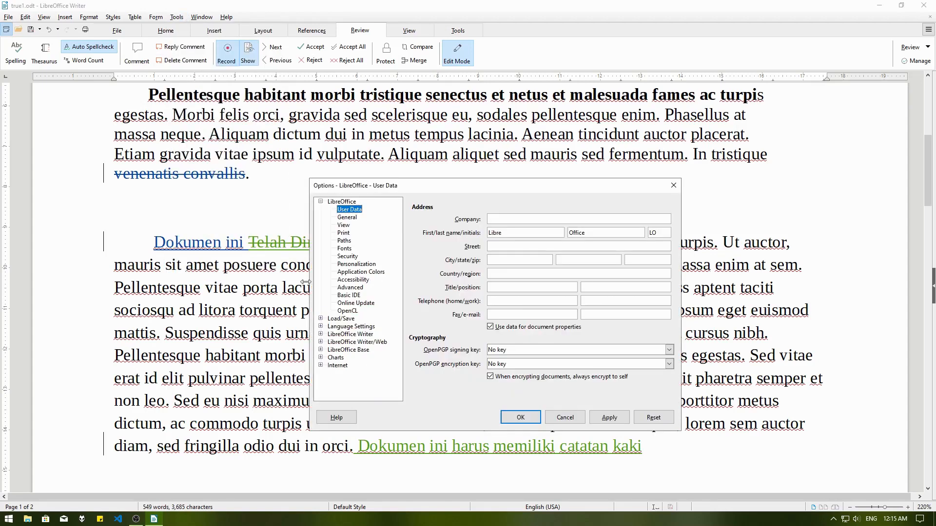
drag(524, 236, 471, 238)
text(Belajar)
key(Tab)
text(Benta)
key(Return)
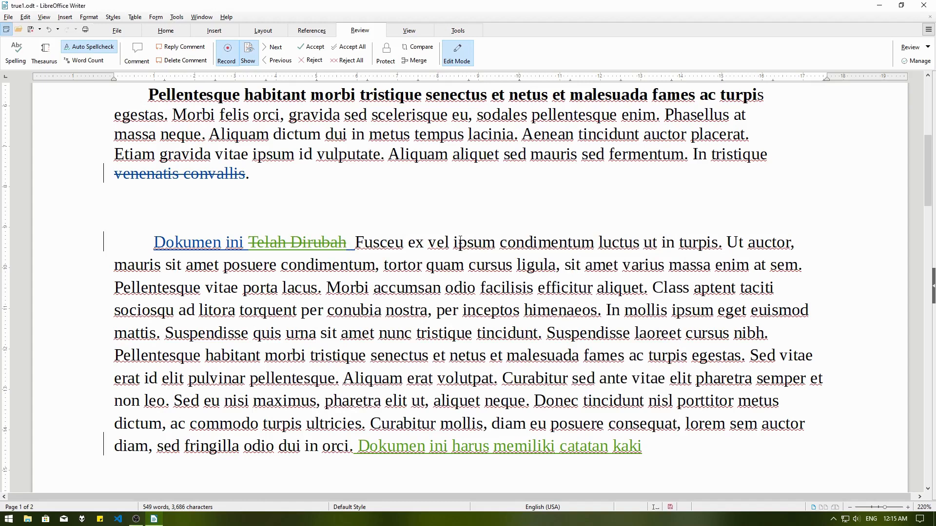
Insert "oleh belajarbentar" between the struck-out "Telah Dirubah" and "Fusceu"
key(BackSpace)
text(oleh belajar)
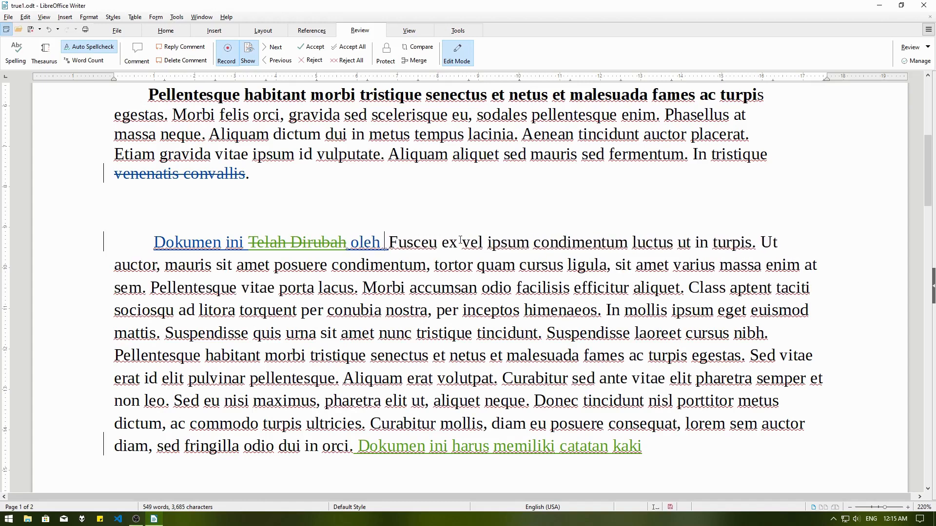
text(bentar)
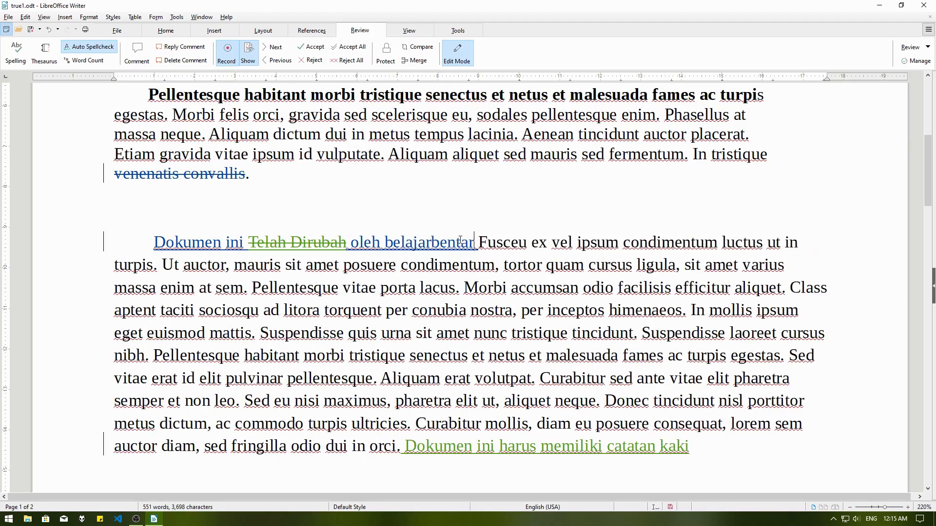
click(393, 242)
drag(350, 242, 475, 238)
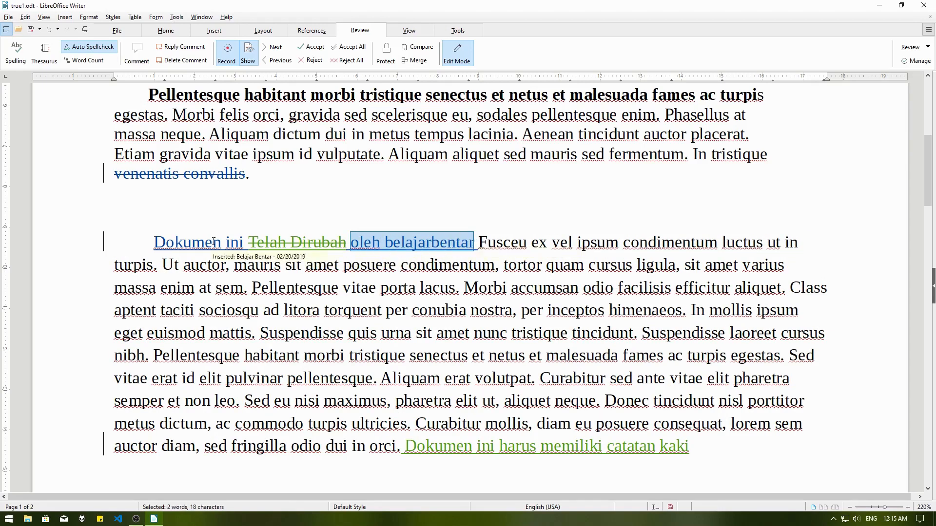
Delete the inserted sentence "Dokumen ini harus memiliki catatan kaki" and the words "Dokumen ini" in the title line
drag(404, 446, 691, 448)
key(Delete)
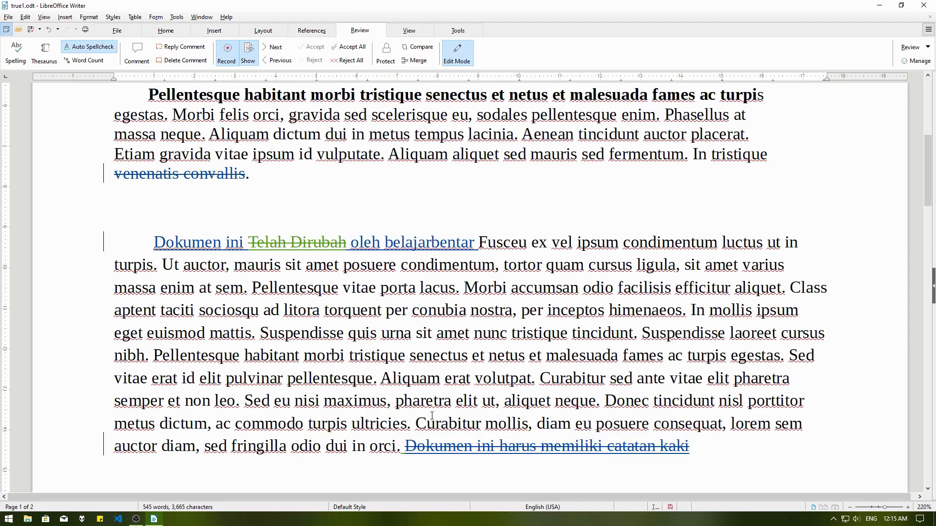
scroll(234, 219, up, 10)
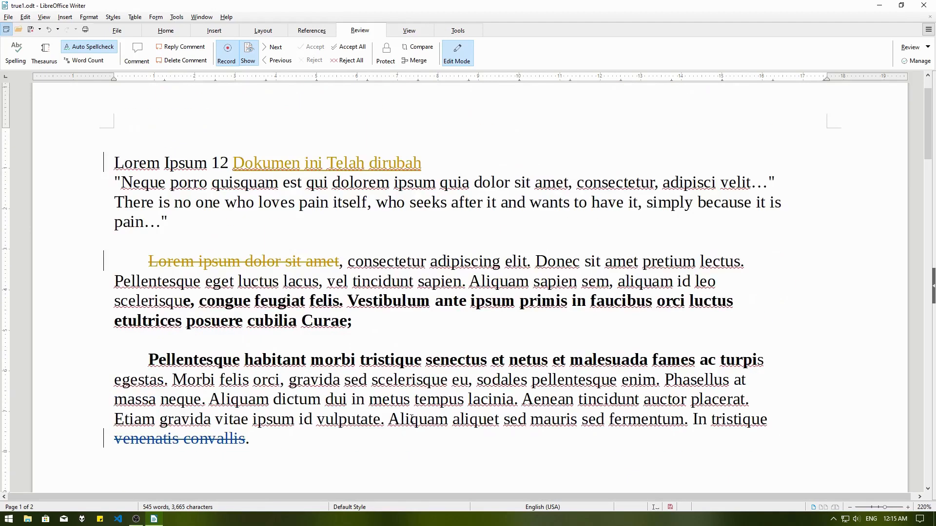
drag(233, 219, 322, 220)
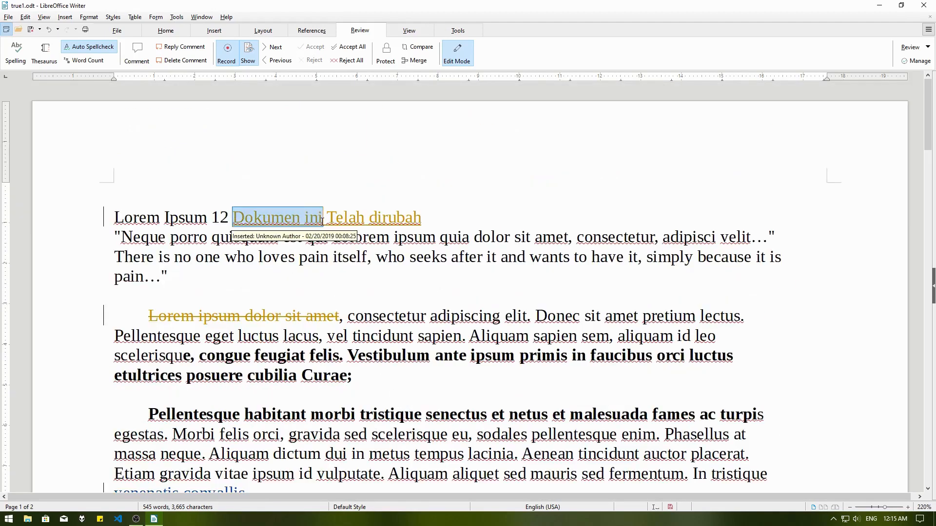
key(Delete)
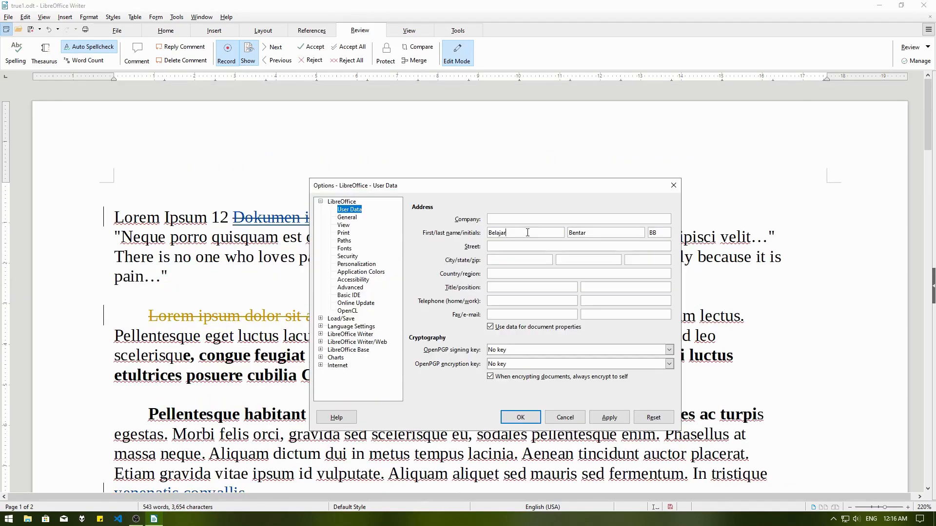
Clear the first name and last name from the user data in the program options
double_click(527, 232)
key(BackSpace)
double_click(599, 232)
key(BackSpace)
click(529, 416)
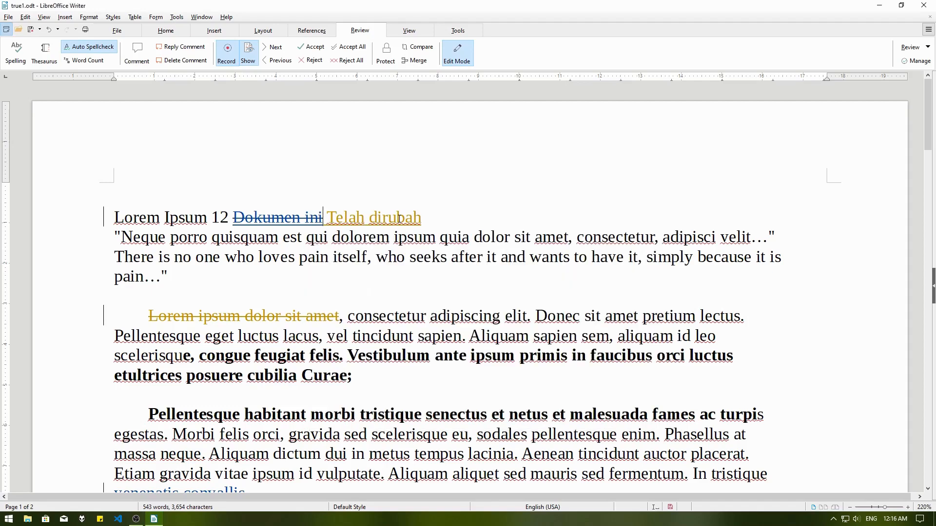
Insert "Oleh orang lain" after "Telah dirubah" in the title line and delete "Dokumen ini" at the start of the "Fusceu" paragraph
text(Oleh orang lain)
scroll(431, 285, down, 3)
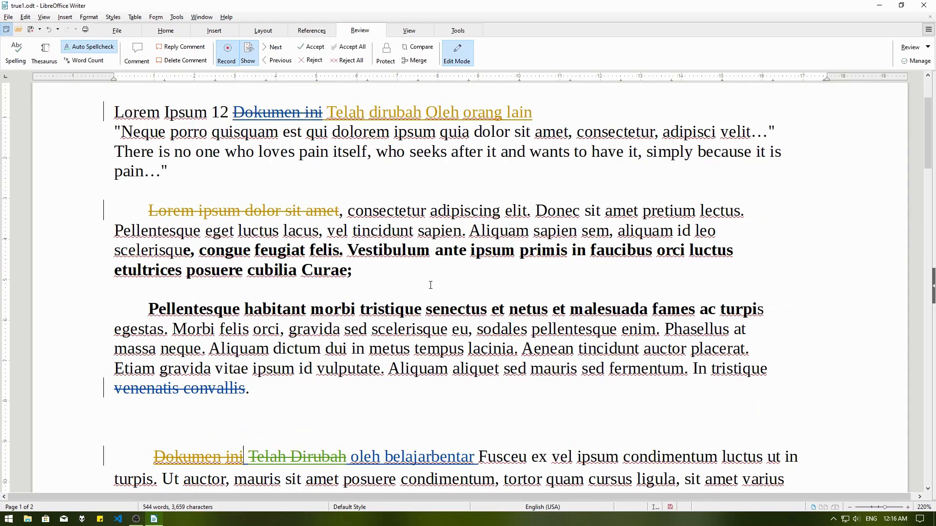